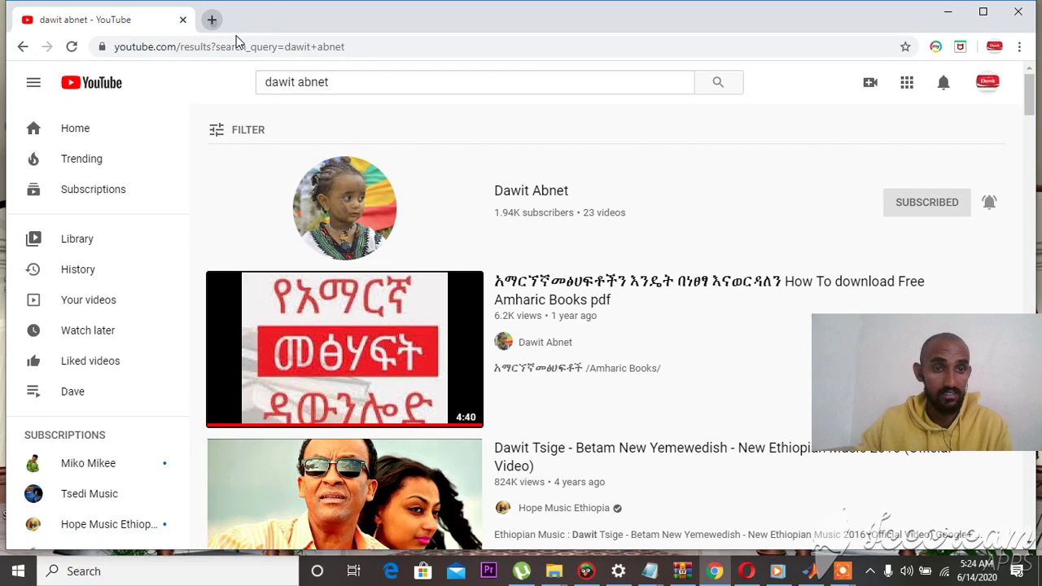
pyautogui.click(212, 19)
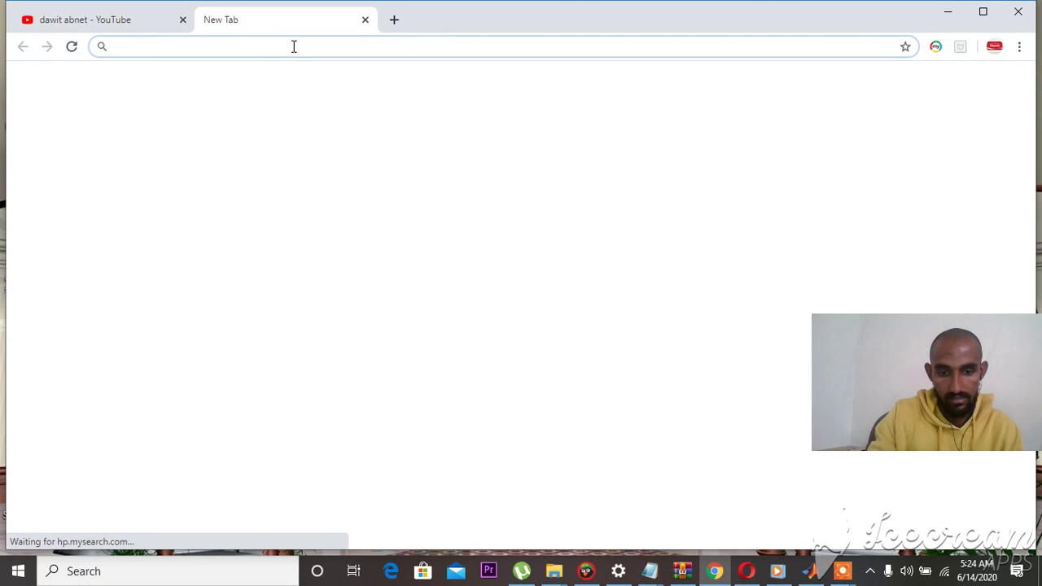
# - Go to google.com and search for 'the pirates bay'
pyautogui.write('g')
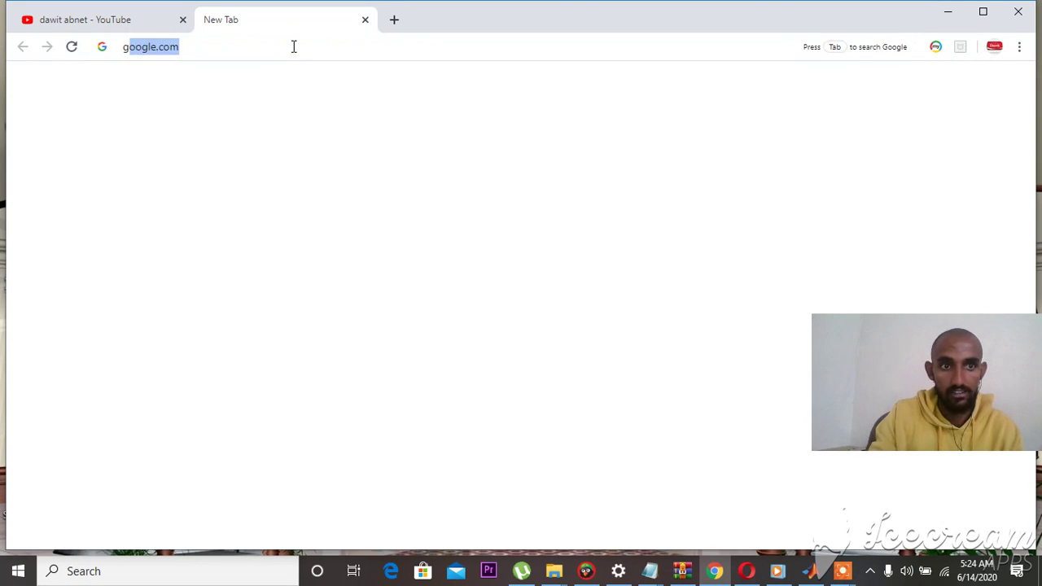
pyautogui.press('Return')
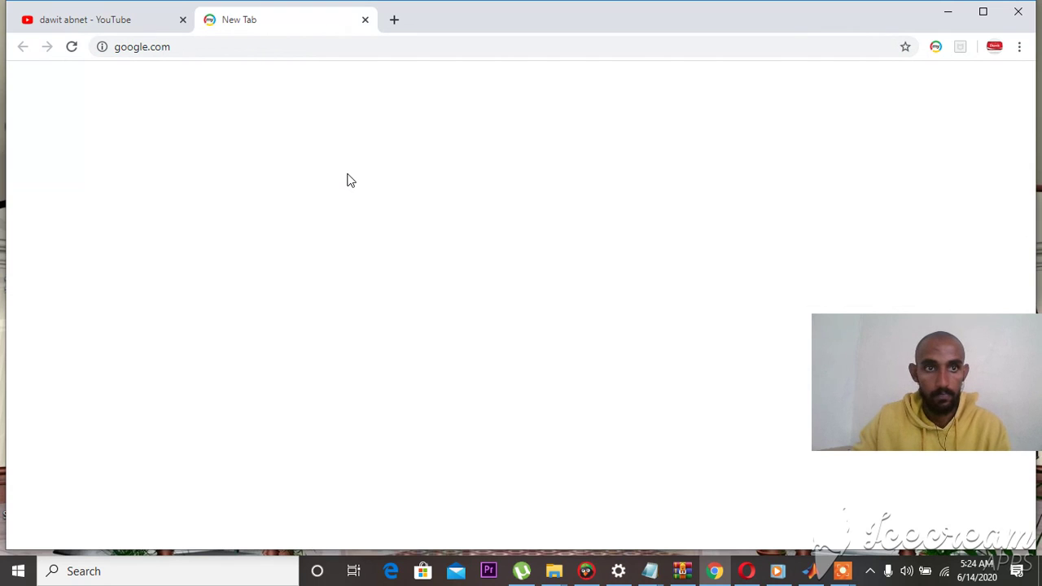
pyautogui.click(203, 49)
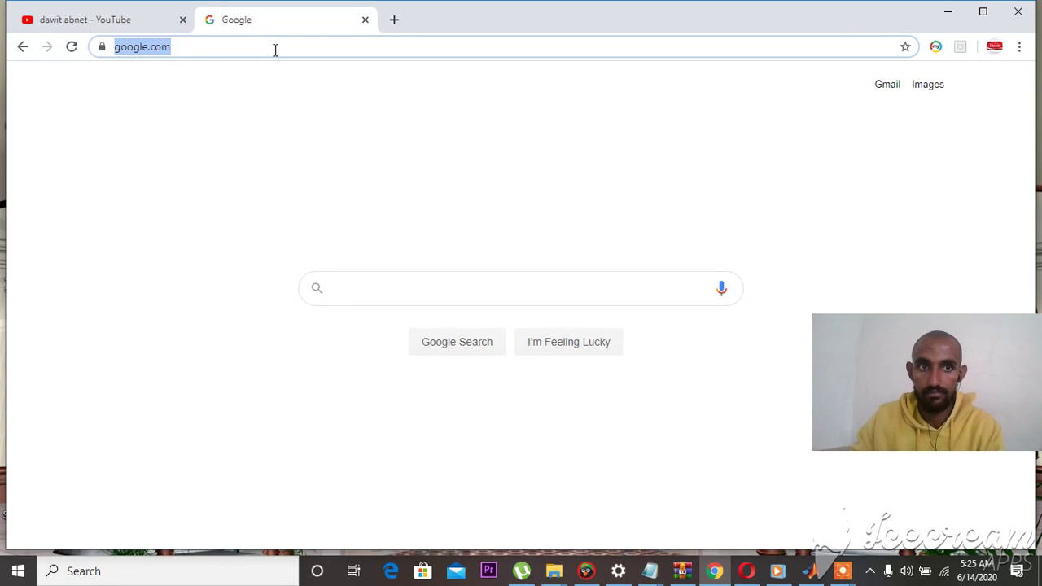
pyautogui.click(421, 288)
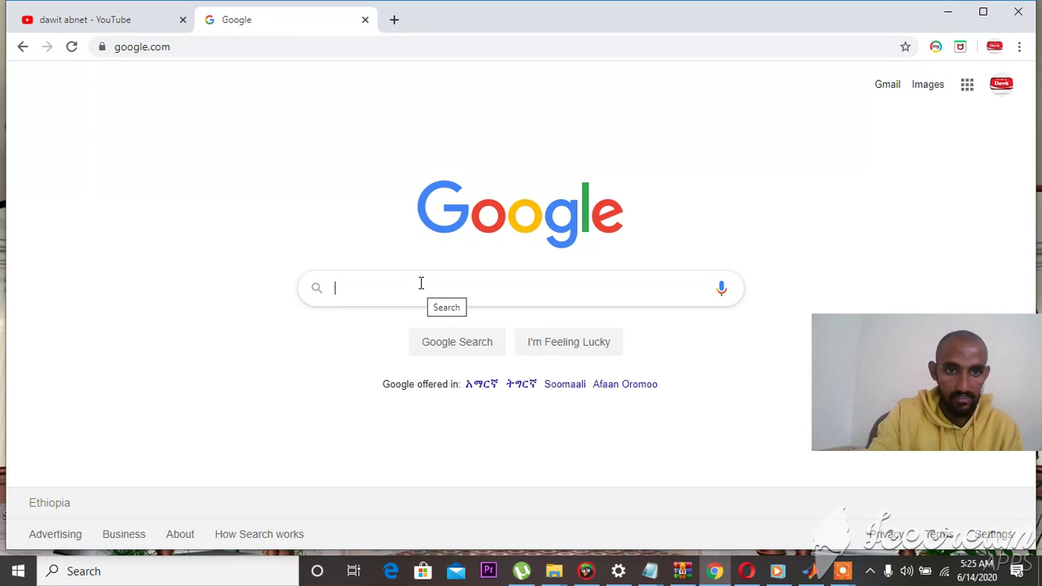
pyautogui.write('the pi')
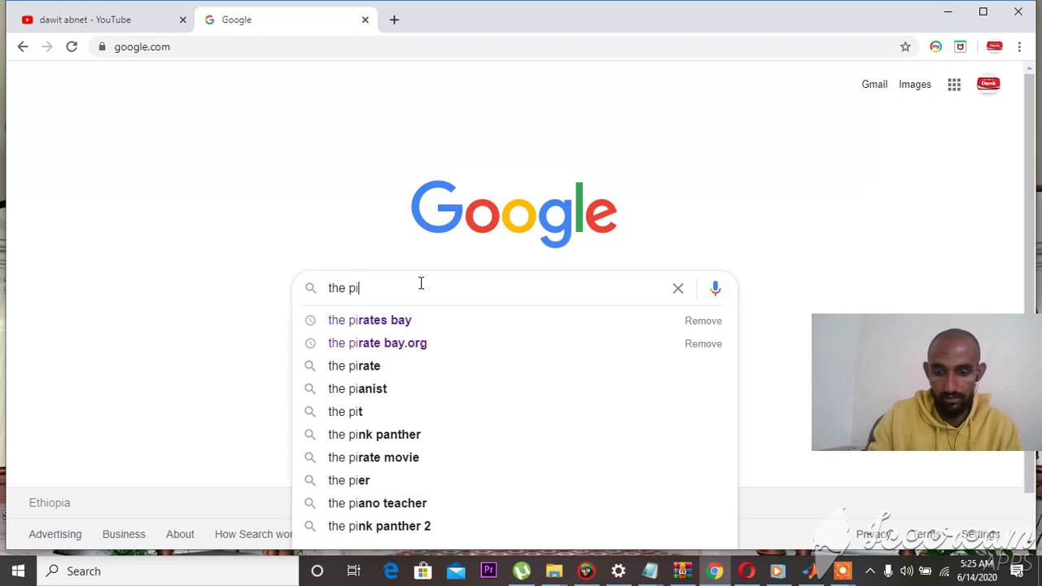
pyautogui.press('Down')
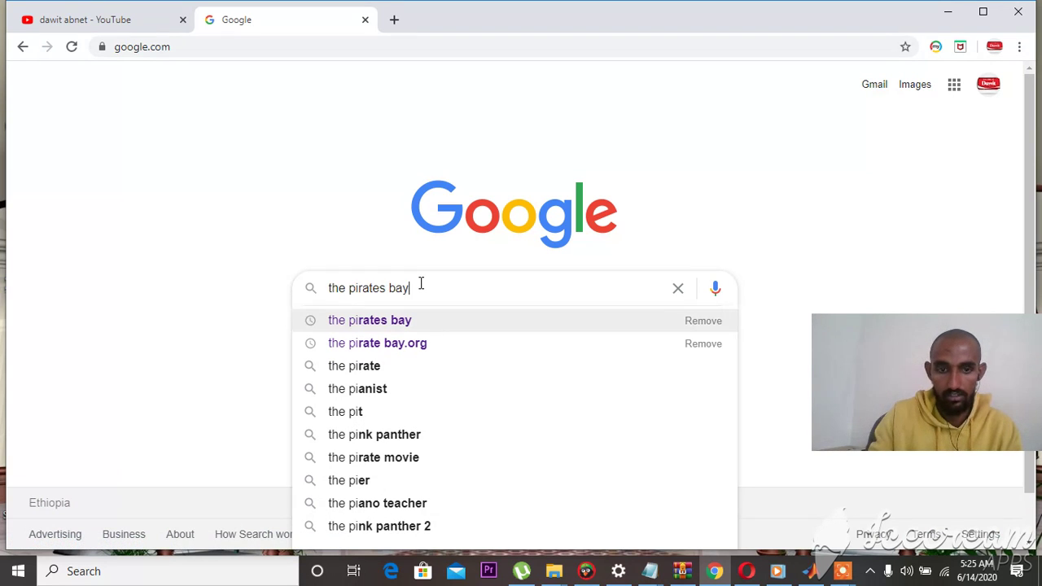
pyautogui.press('Return')
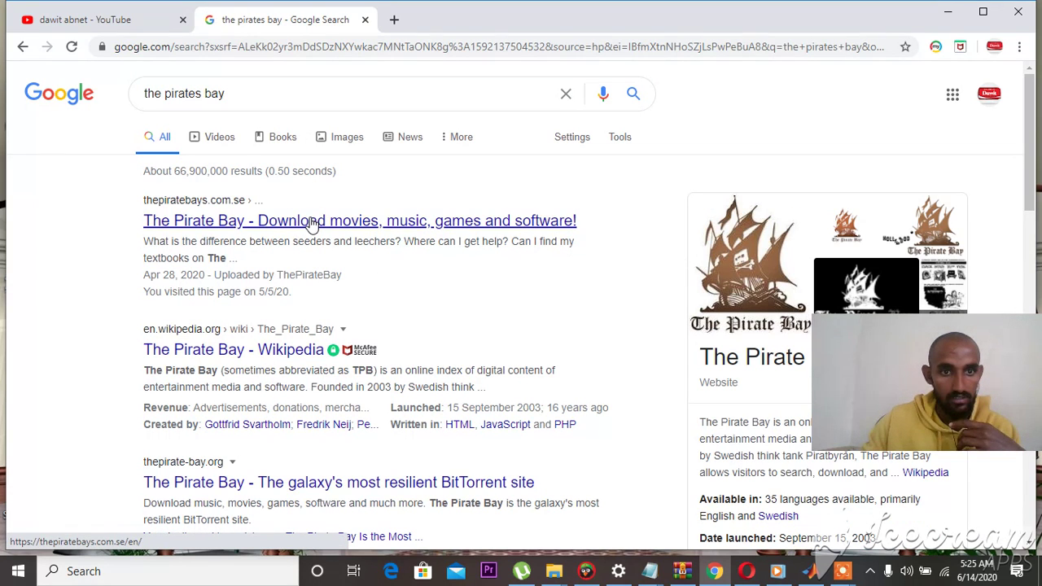
# - Open the first Pirate Bay result in a new tab and enter 'office 2019' as the search
pyautogui.rightClick(310, 219)
pyautogui.click(338, 231)
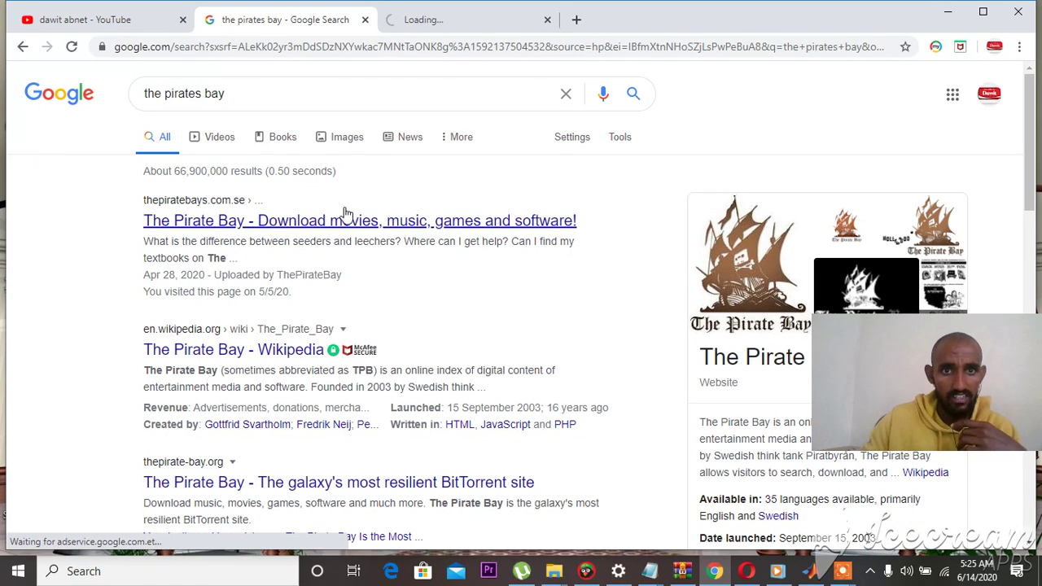
pyautogui.click(478, 25)
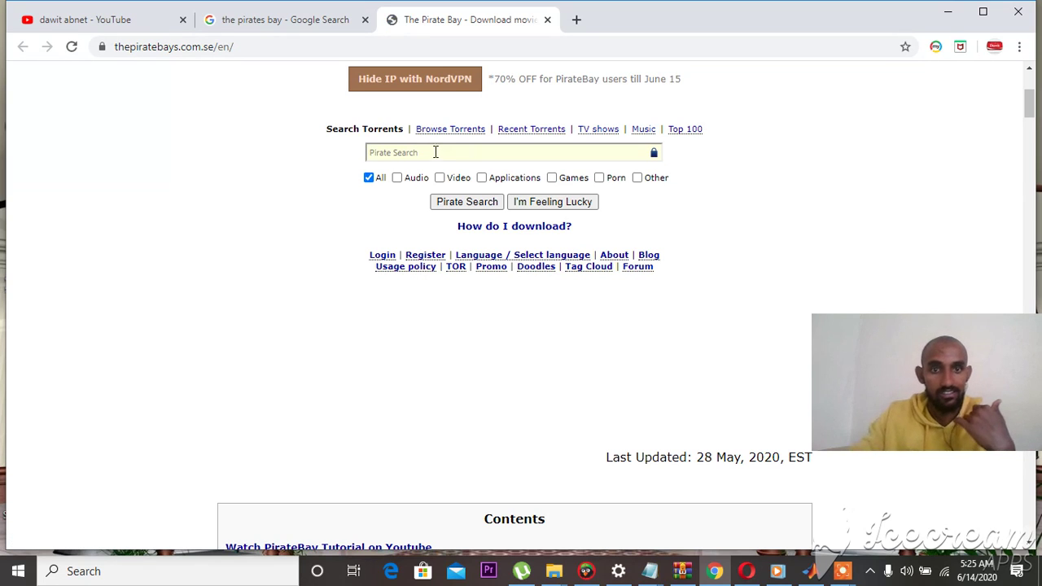
pyautogui.write('office 2019')
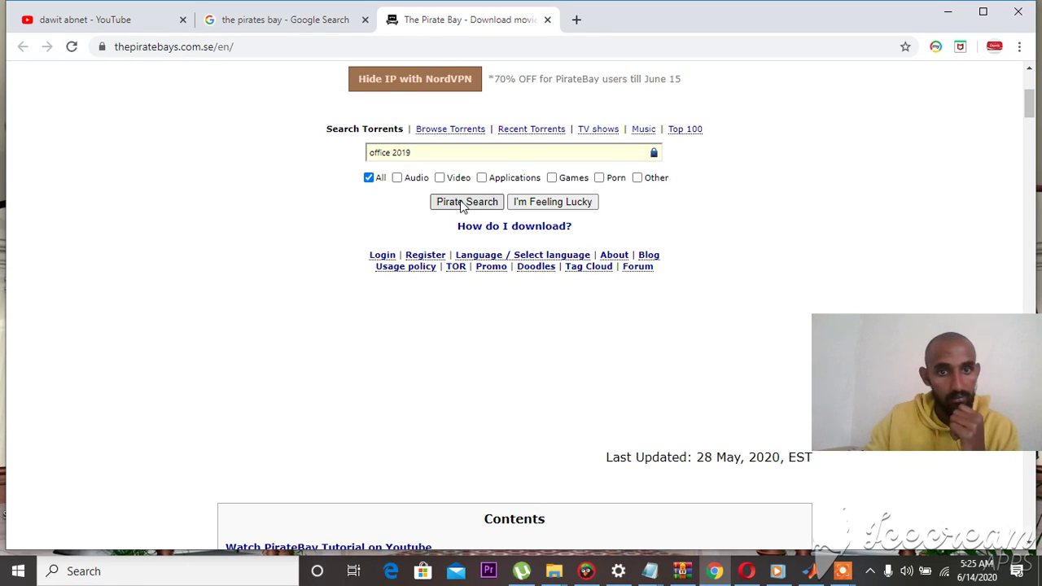
# - Run the Pirate Search for 'office 2019' and dismiss the NordVPN popup
pyautogui.click(458, 203)
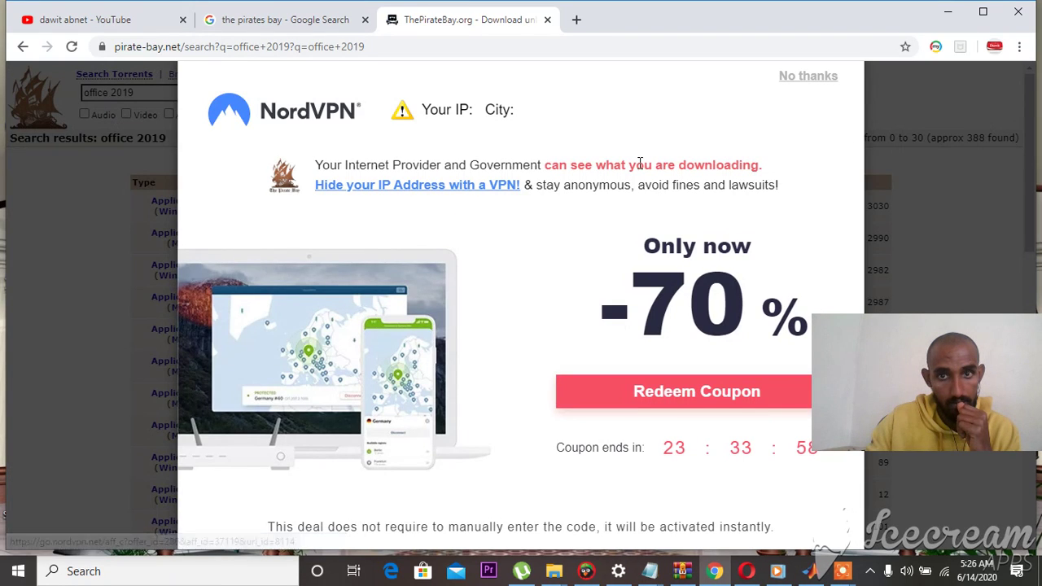
pyautogui.click(804, 78)
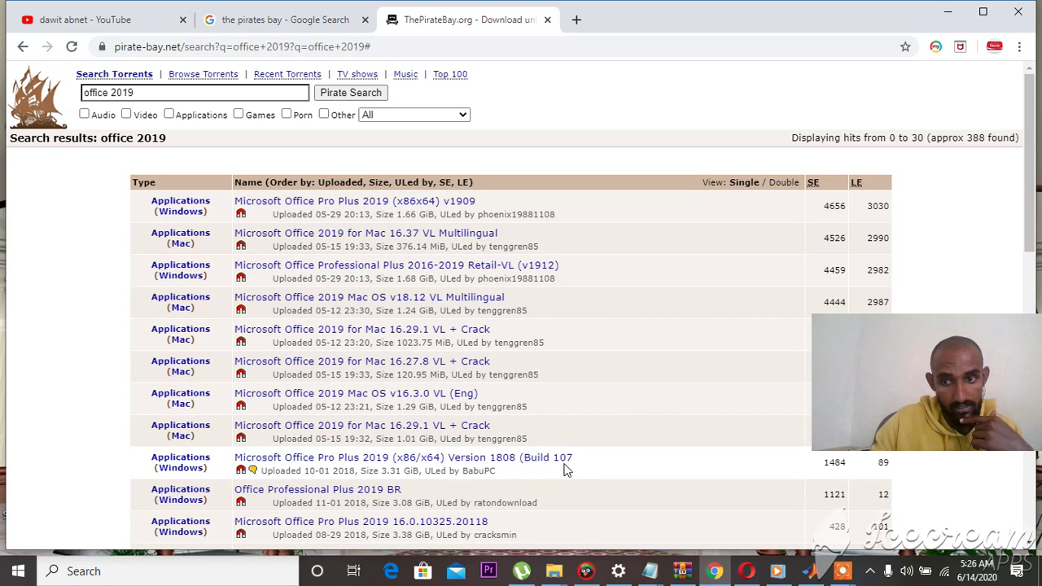
pyautogui.rightClick(243, 476)
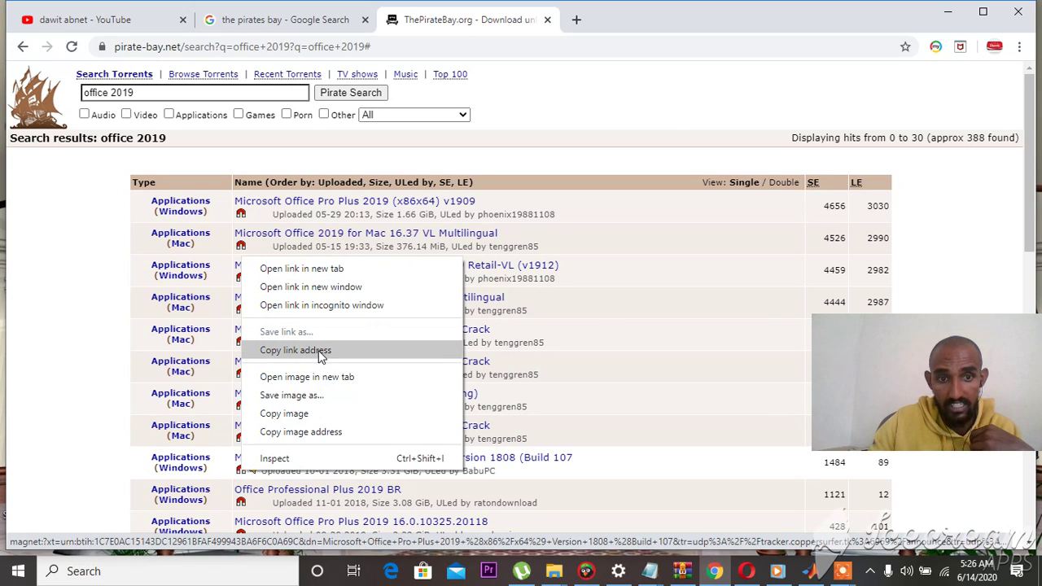
pyautogui.click(241, 479)
pyautogui.rightClick(238, 478)
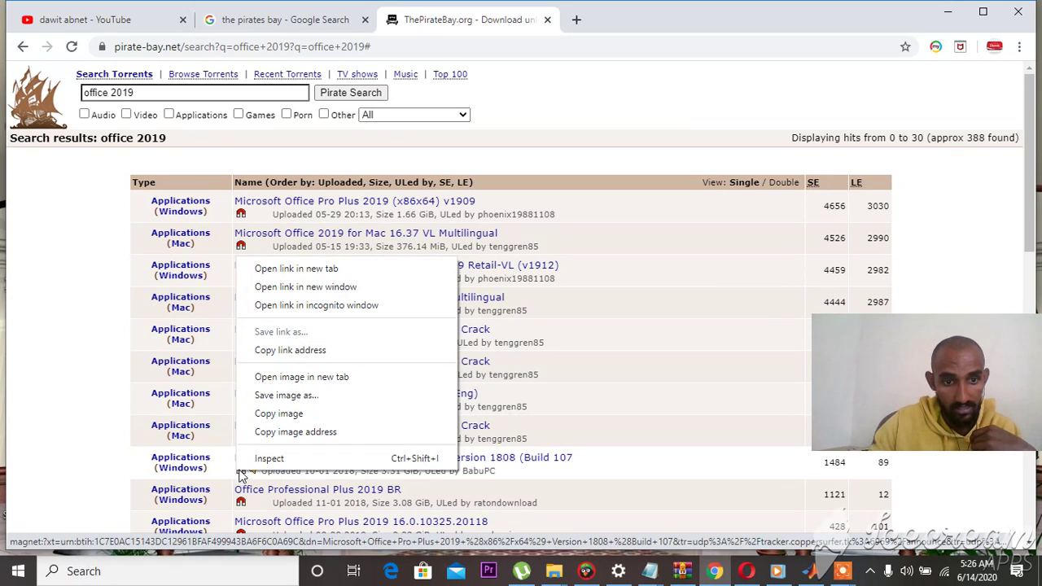
pyautogui.rightClick(241, 478)
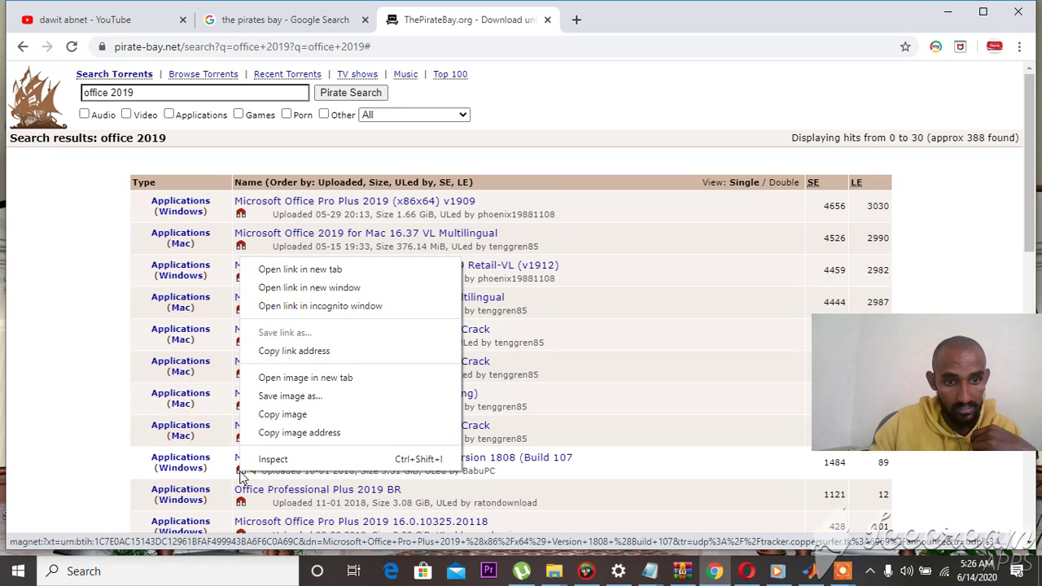
pyautogui.click(298, 352)
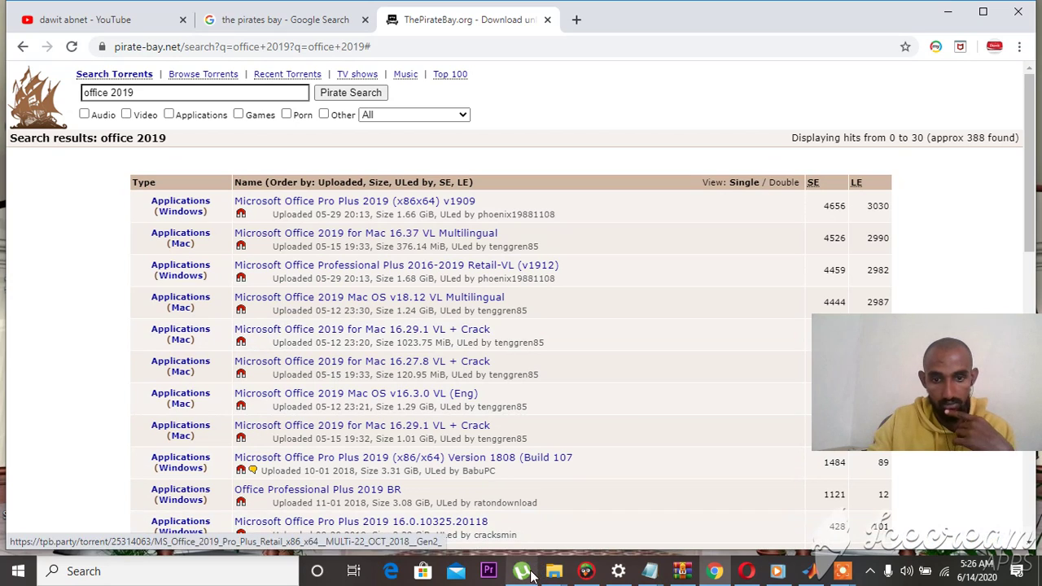
pyautogui.click(525, 574)
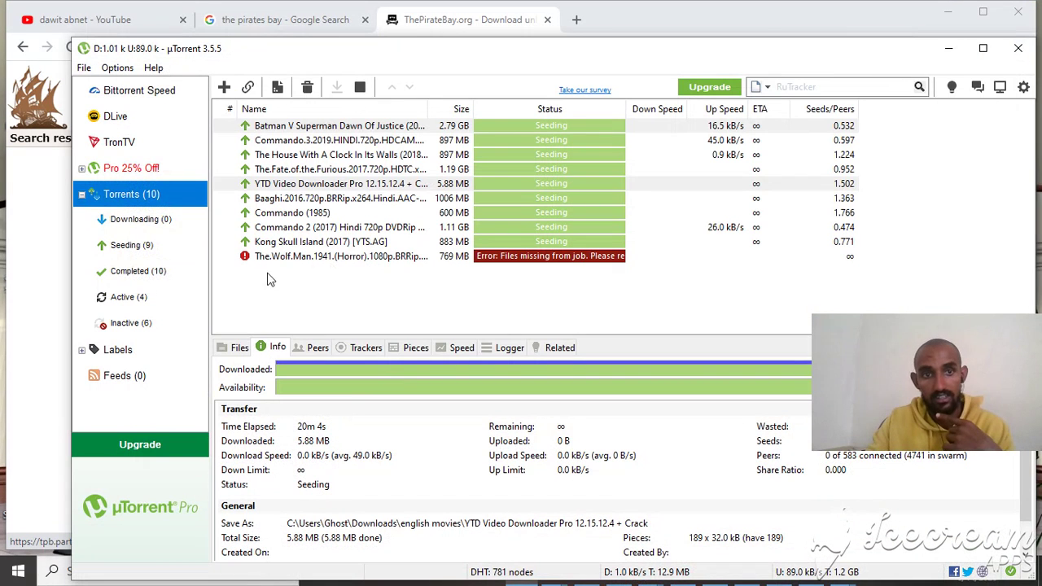
# - Add the copied Office 2019 magnet link in µTorrent from URL, close the dialog, and minimize µTorrent
pyautogui.click(248, 87)
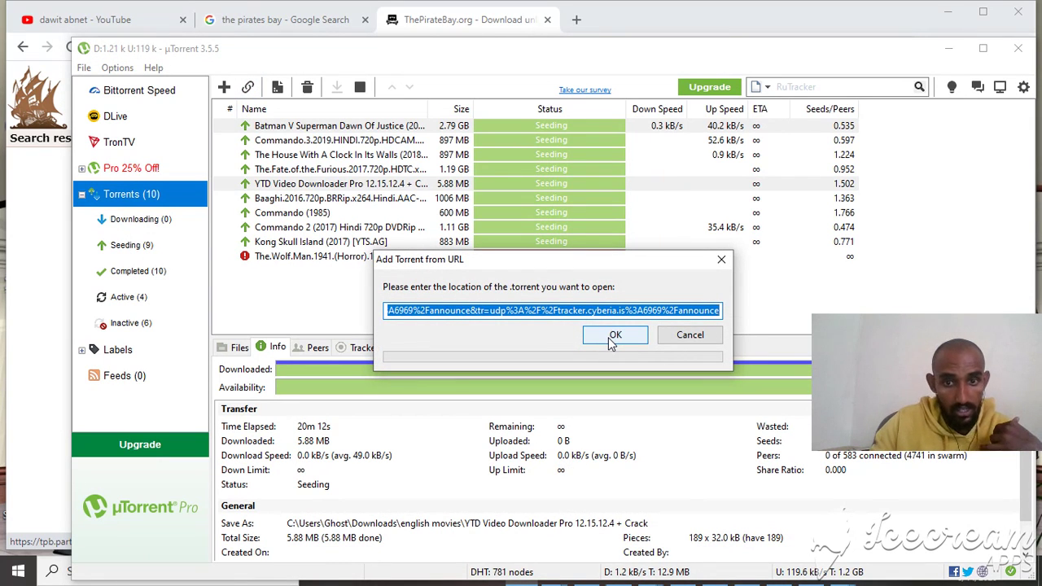
pyautogui.click(609, 337)
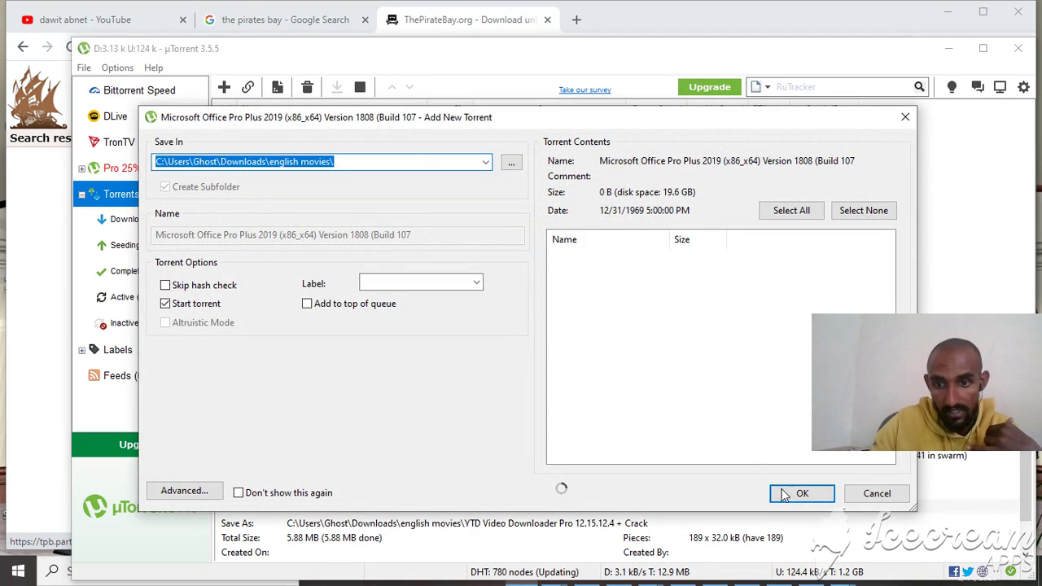
pyautogui.click(904, 118)
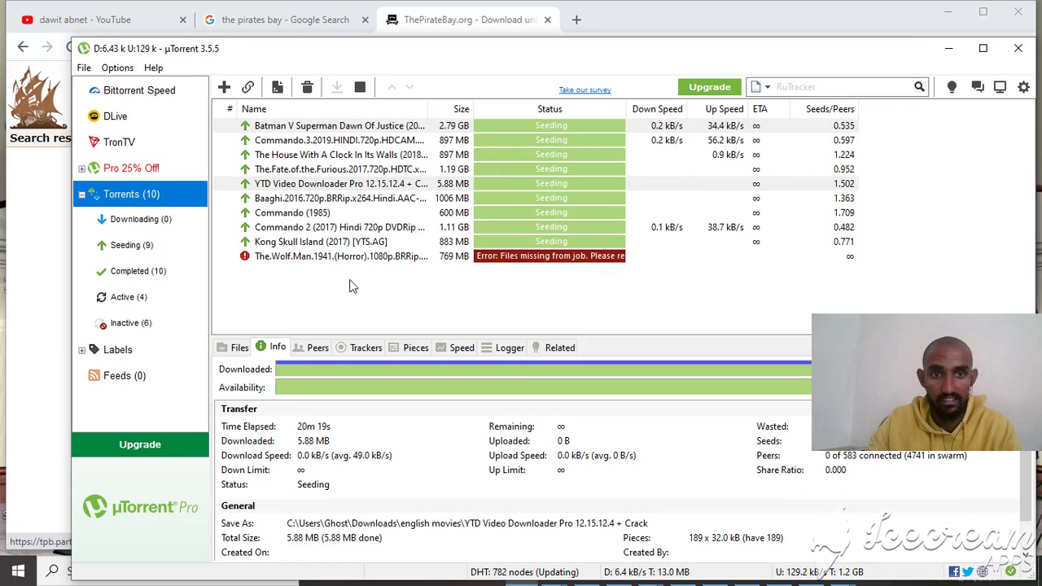
pyautogui.click(947, 50)
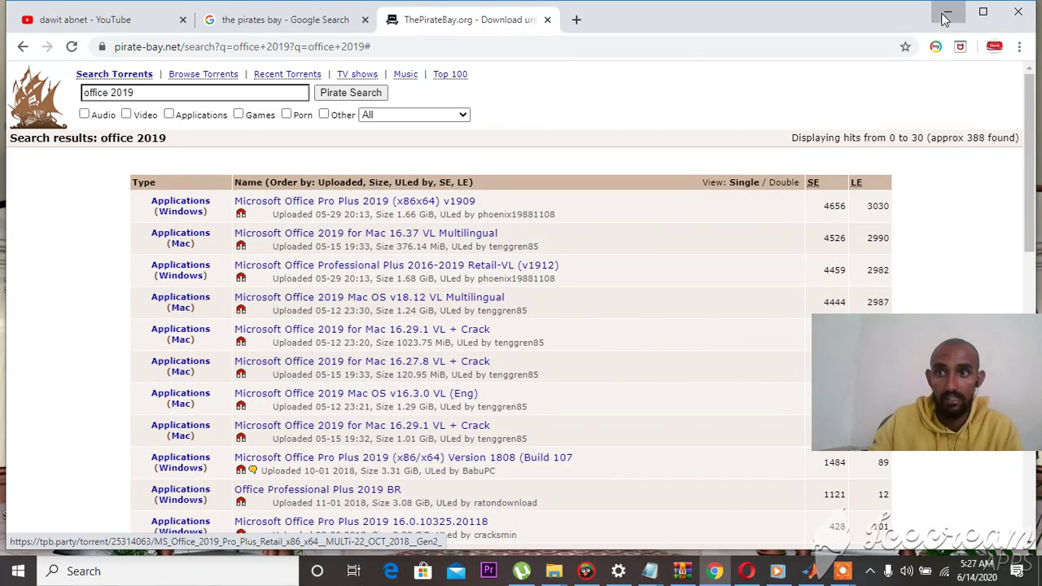
# - Minimize the browser, refresh the desktop four times, and bring up the Start menu
pyautogui.click(946, 16)
pyautogui.rightClick(575, 229)
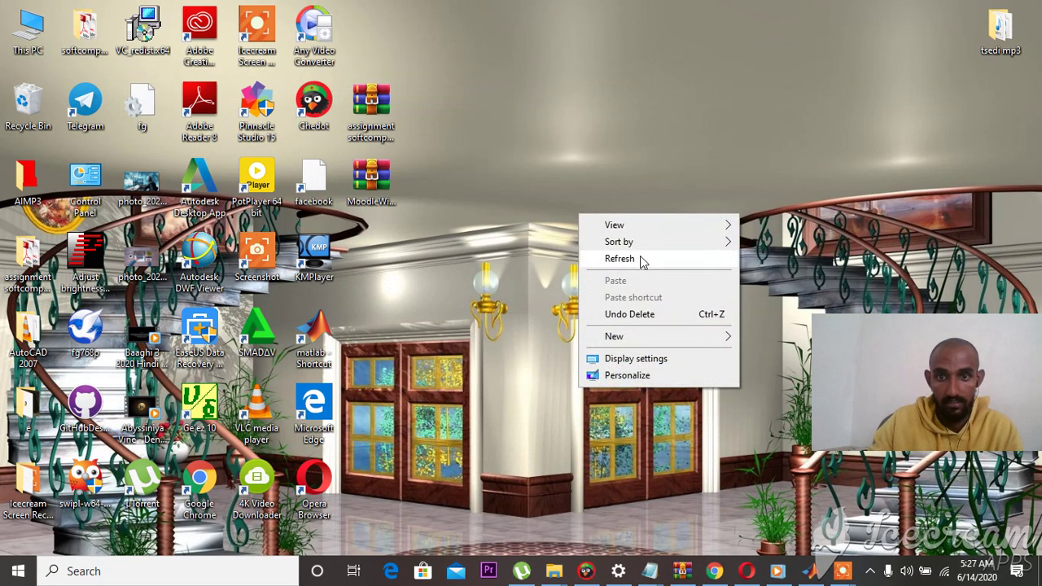
pyautogui.click(640, 259)
pyautogui.rightClick(595, 183)
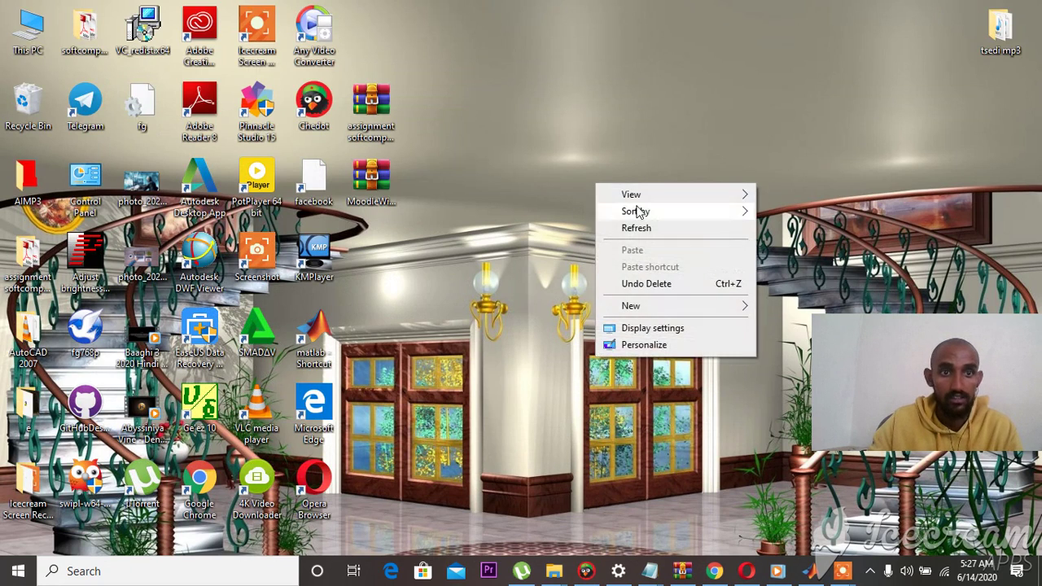
pyautogui.click(643, 229)
pyautogui.rightClick(601, 169)
pyautogui.click(612, 213)
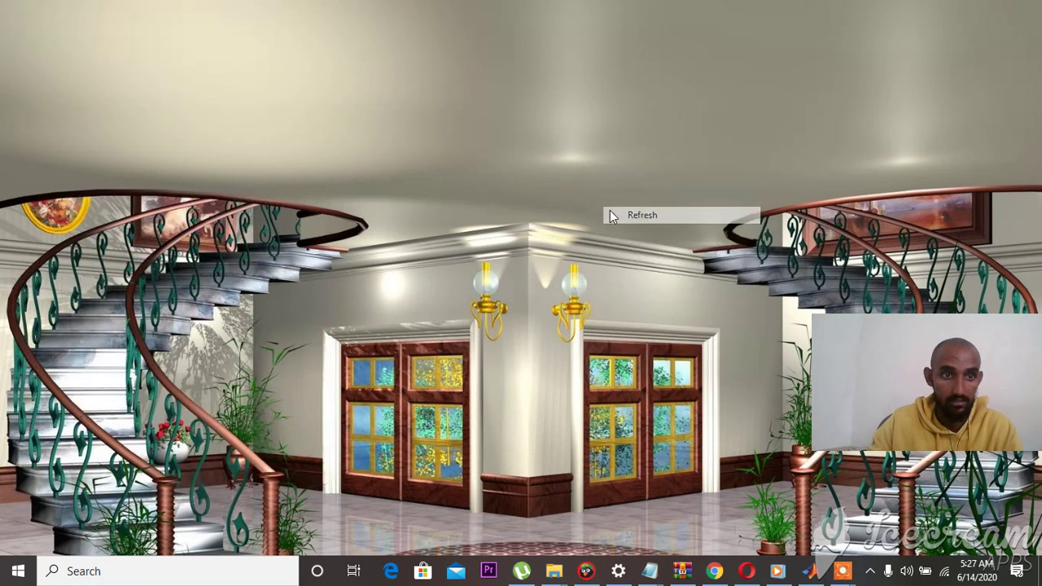
pyautogui.rightClick(542, 155)
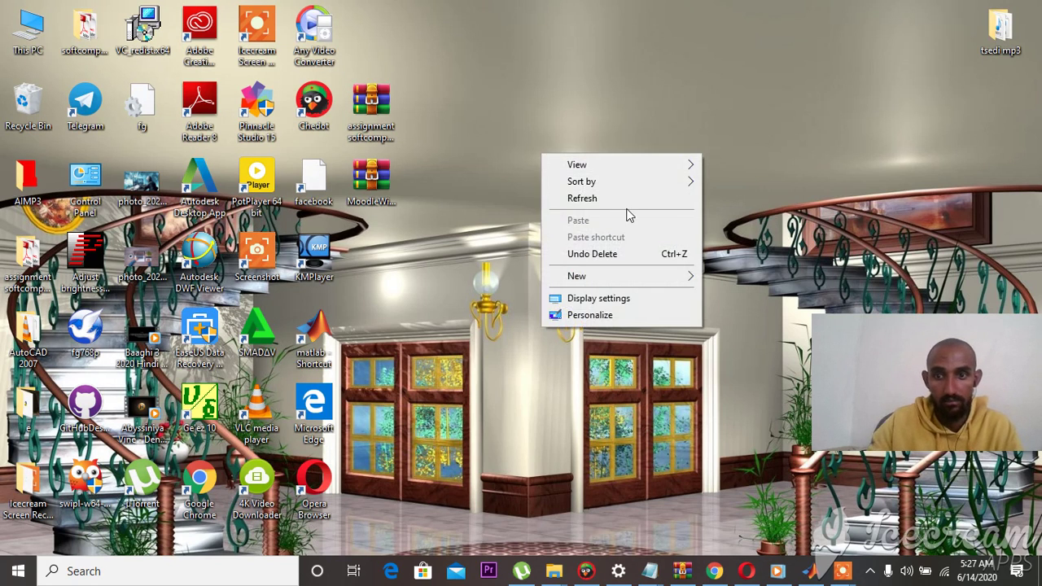
pyautogui.click(617, 203)
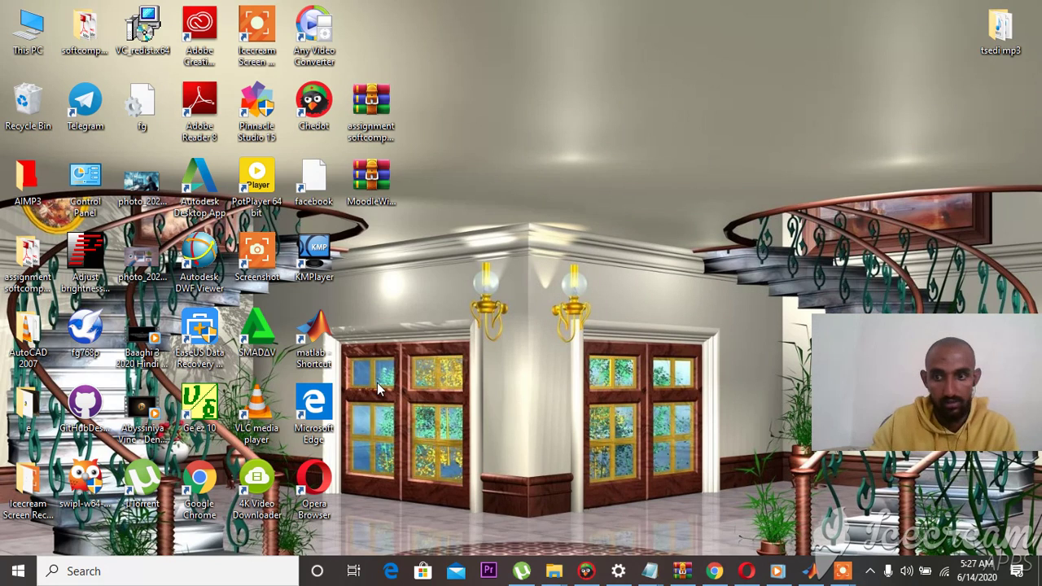
pyautogui.press('super')
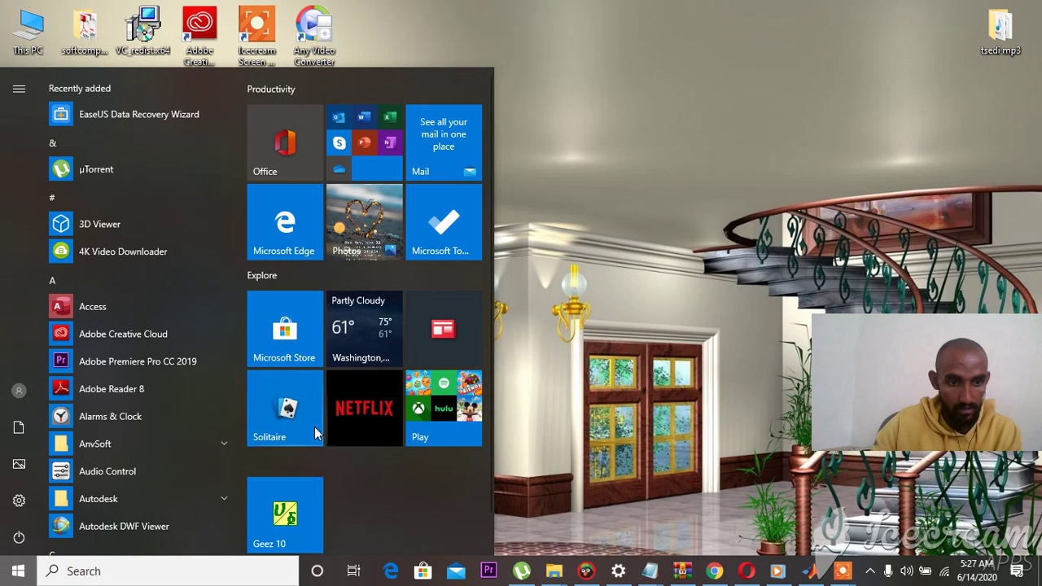
# - Search Windows for 'word' and launch the Word app from Best match
pyautogui.click(128, 578)
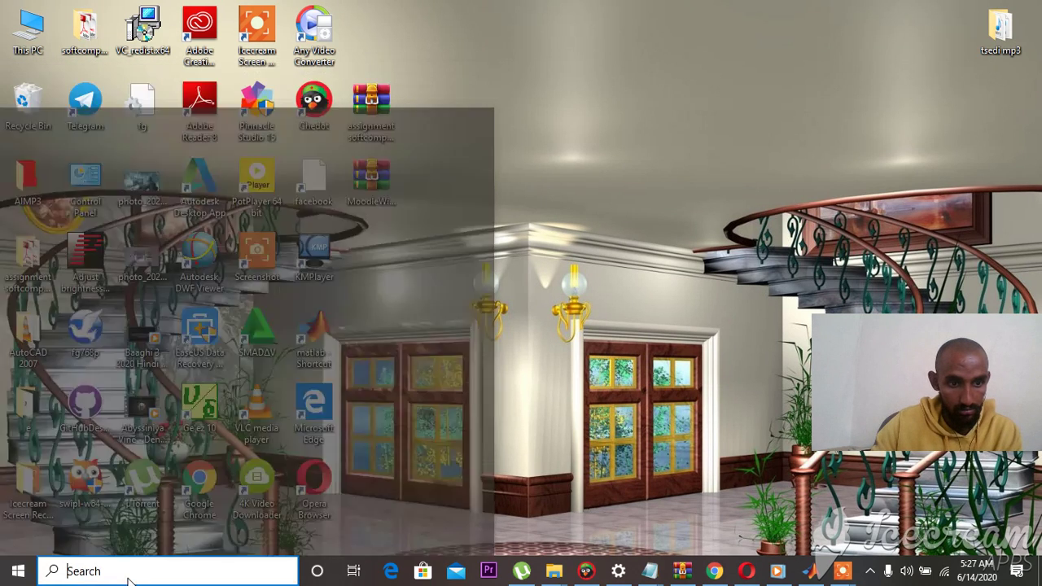
pyautogui.write('wor')
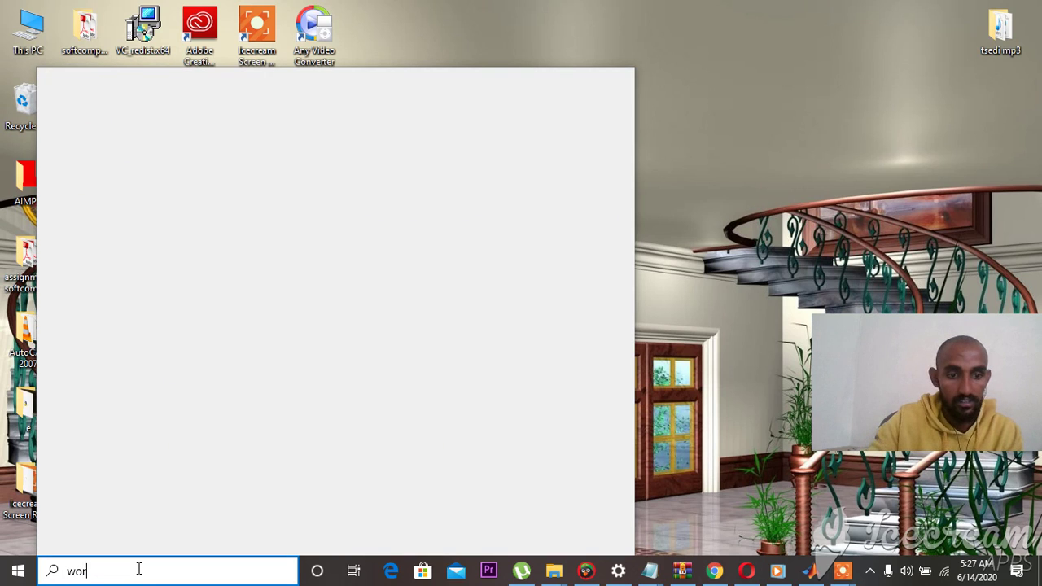
pyautogui.write('d')
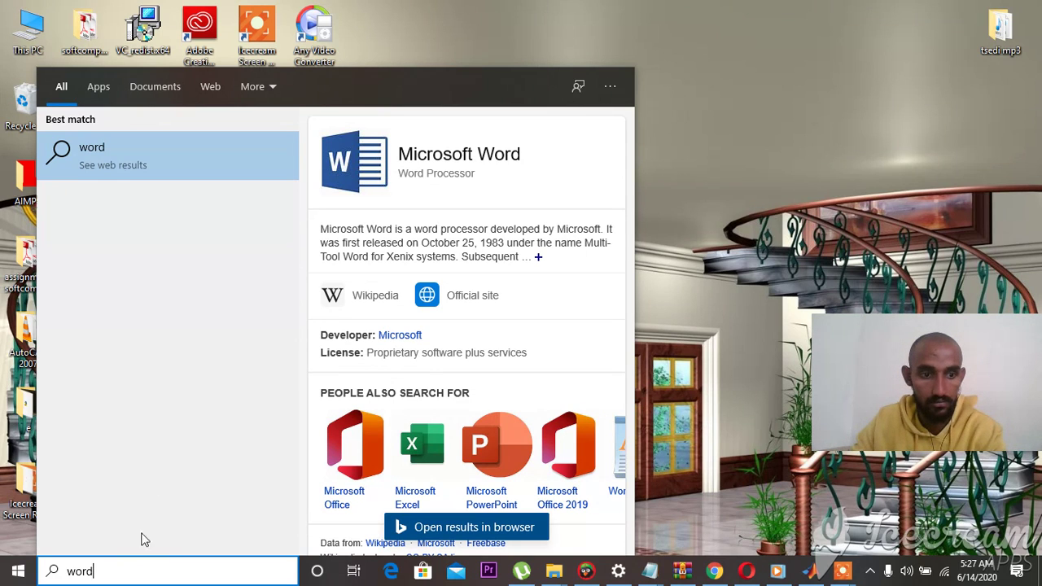
pyautogui.press('BackSpace')
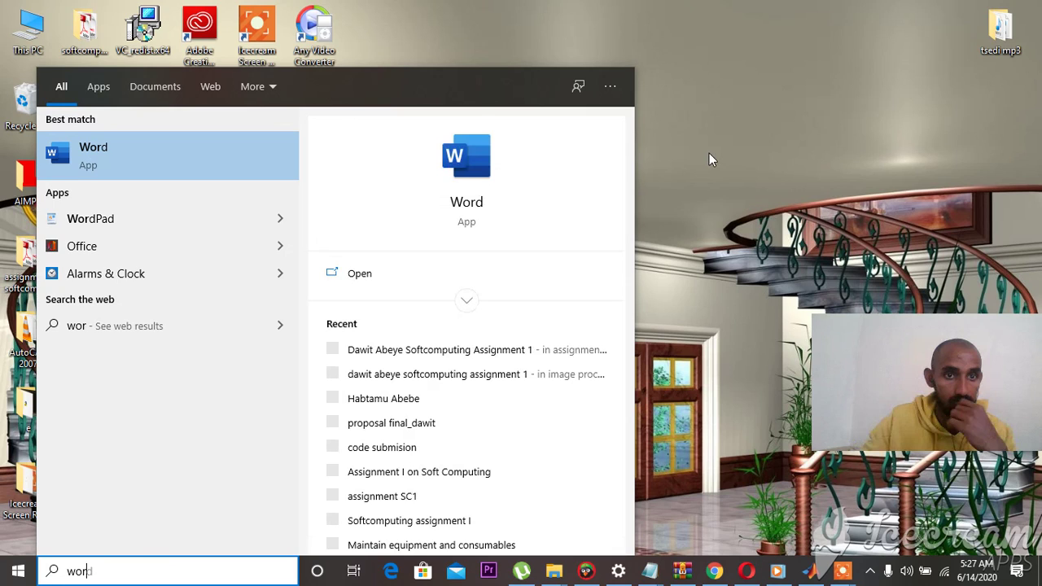
pyautogui.write('d')
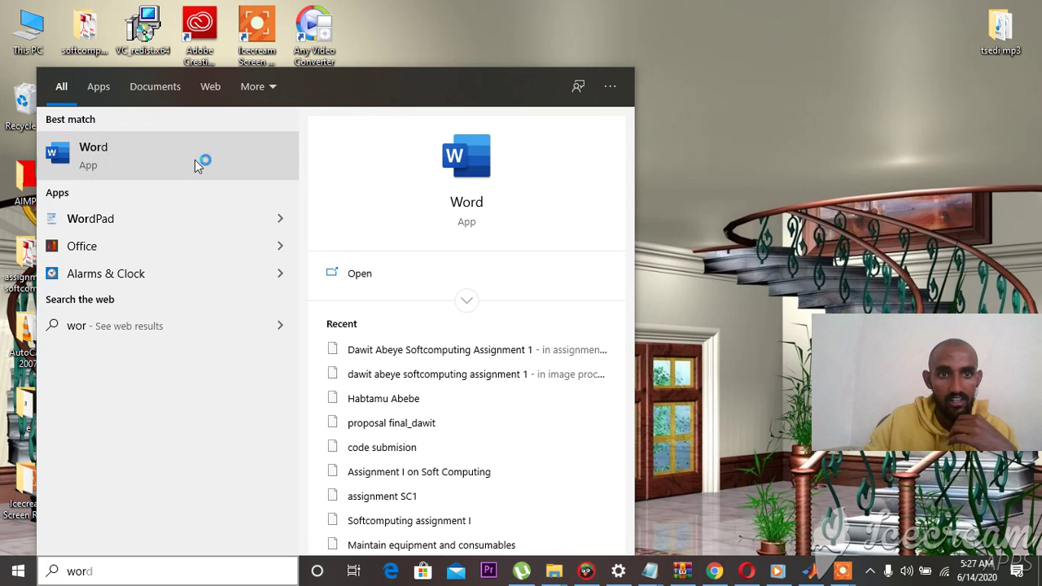
pyautogui.click(644, 129)
# - Refresh the desktop twice while Word starts up
pyautogui.rightClick(647, 168)
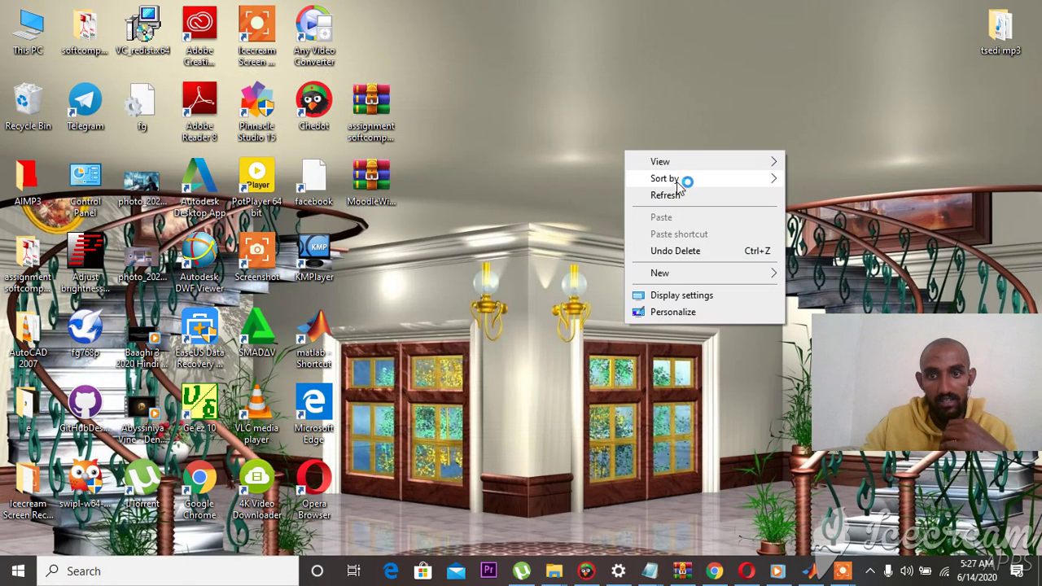
pyautogui.click(682, 197)
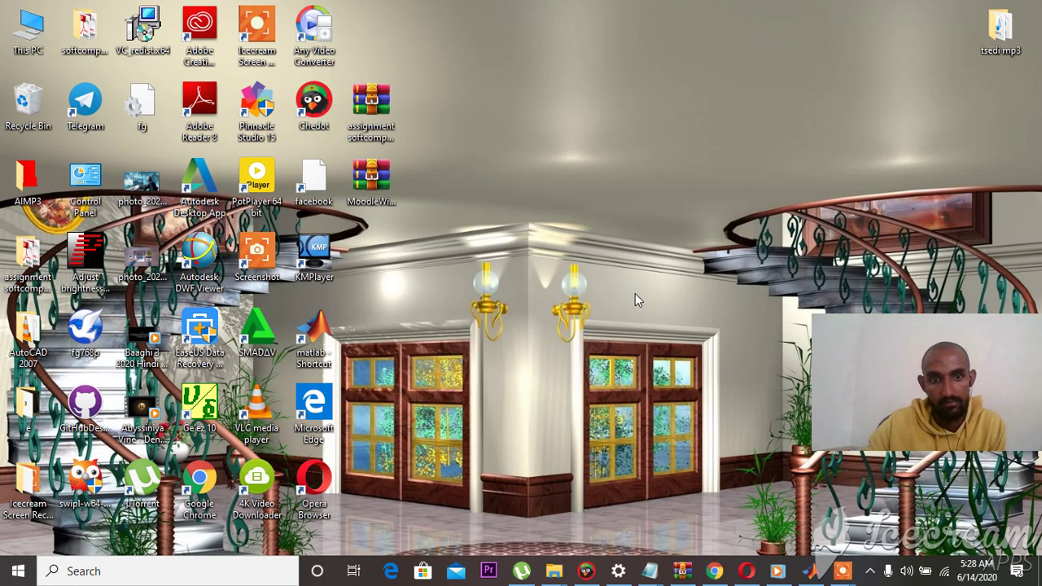
pyautogui.rightClick(589, 211)
pyautogui.click(638, 257)
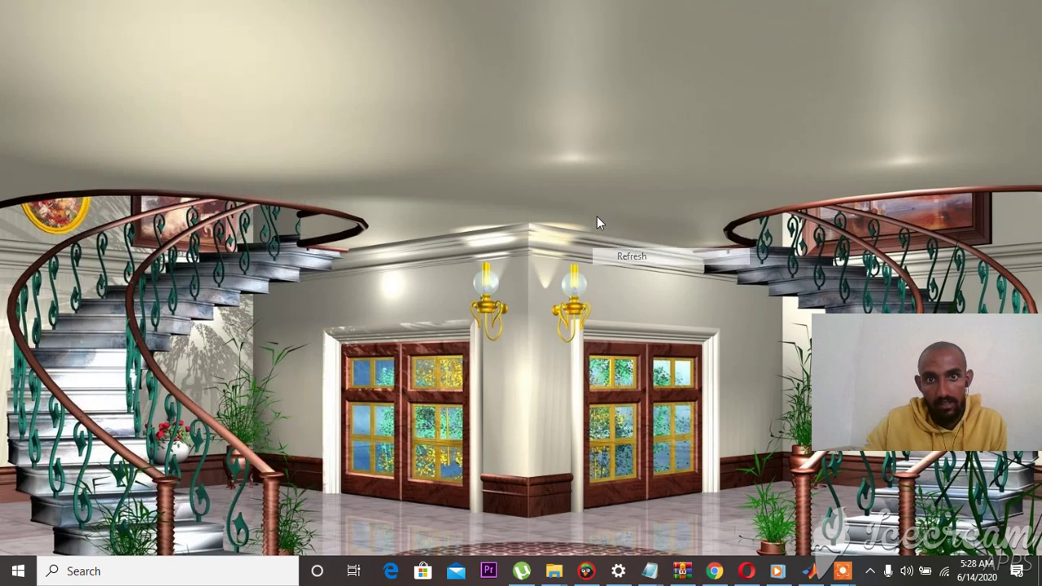
# - Refresh the desktop again while Word 2019's start screen loads
pyautogui.rightClick(597, 216)
pyautogui.click(640, 254)
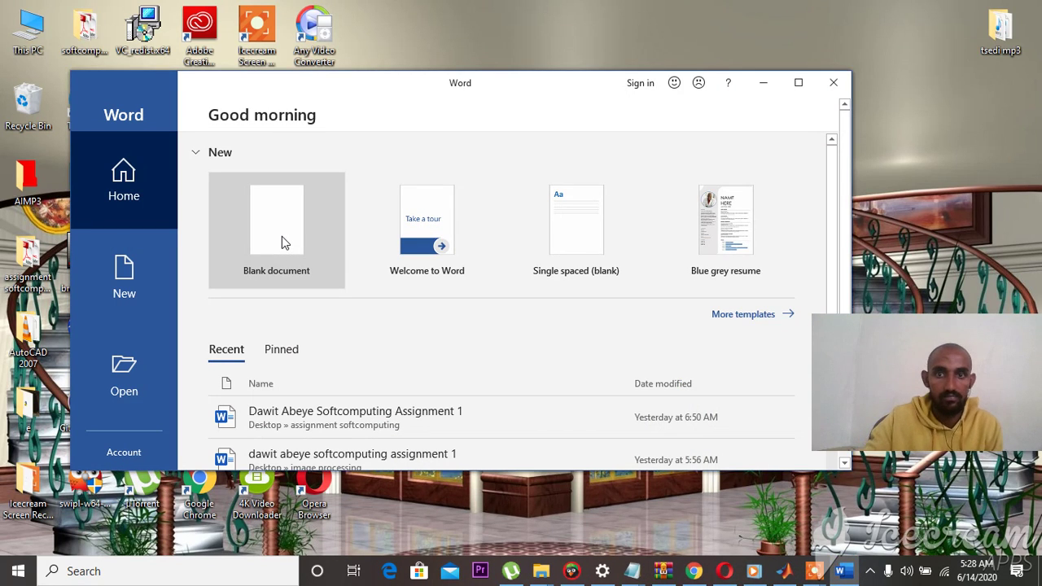
# - Create a blank Word document, maximize the window, then minimize Word
pyautogui.click(272, 237)
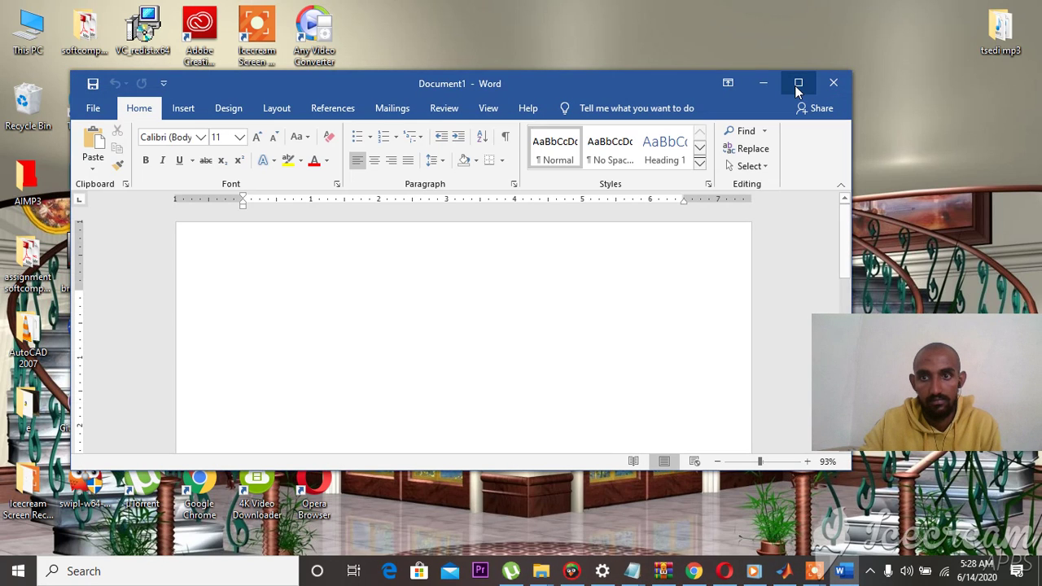
pyautogui.click(797, 83)
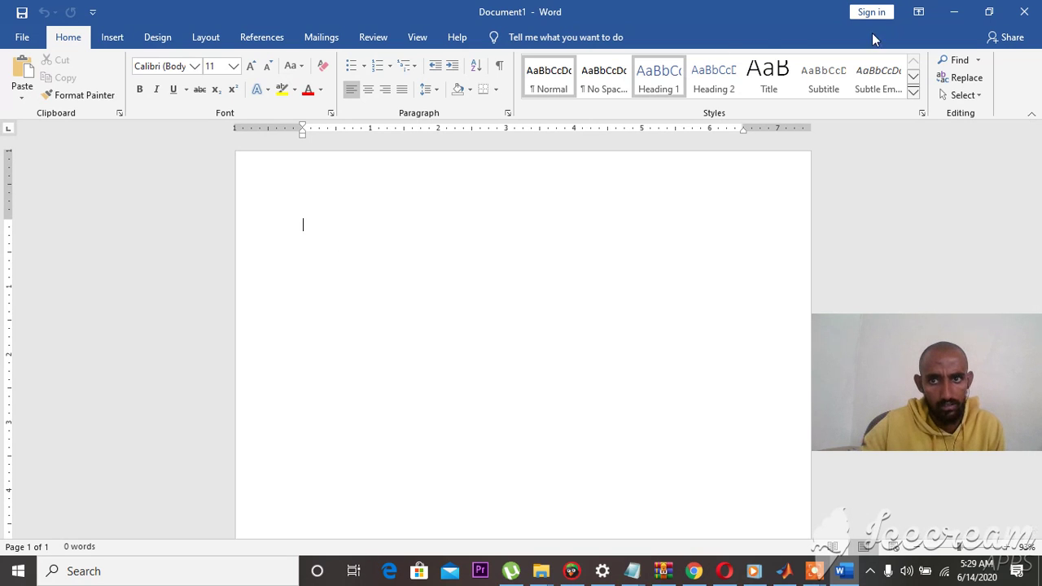
pyautogui.click(953, 13)
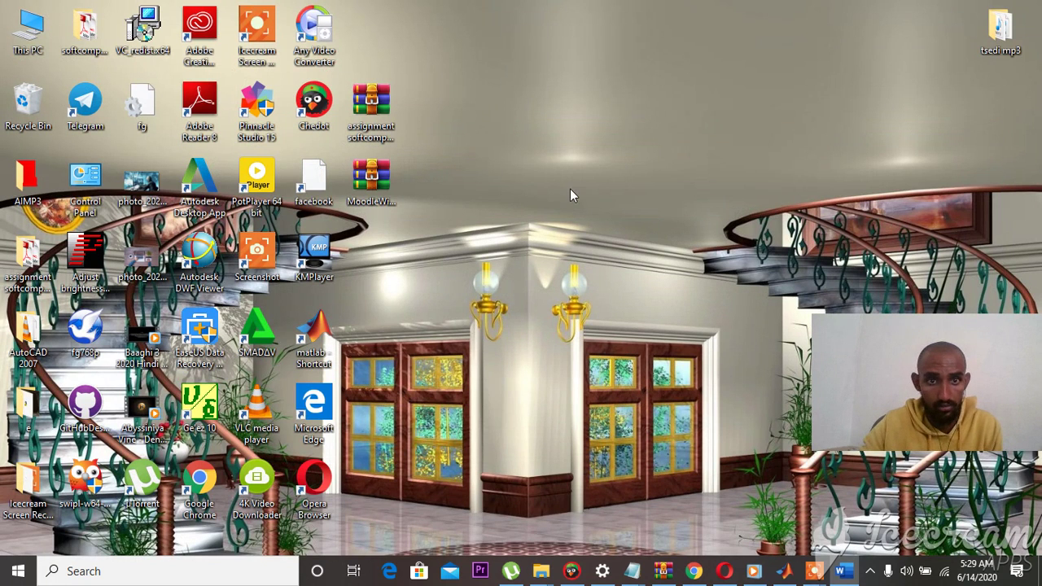
# - Refresh the desktop and return to Chrome's Google results for 'the pirates bay'
pyautogui.rightClick(593, 208)
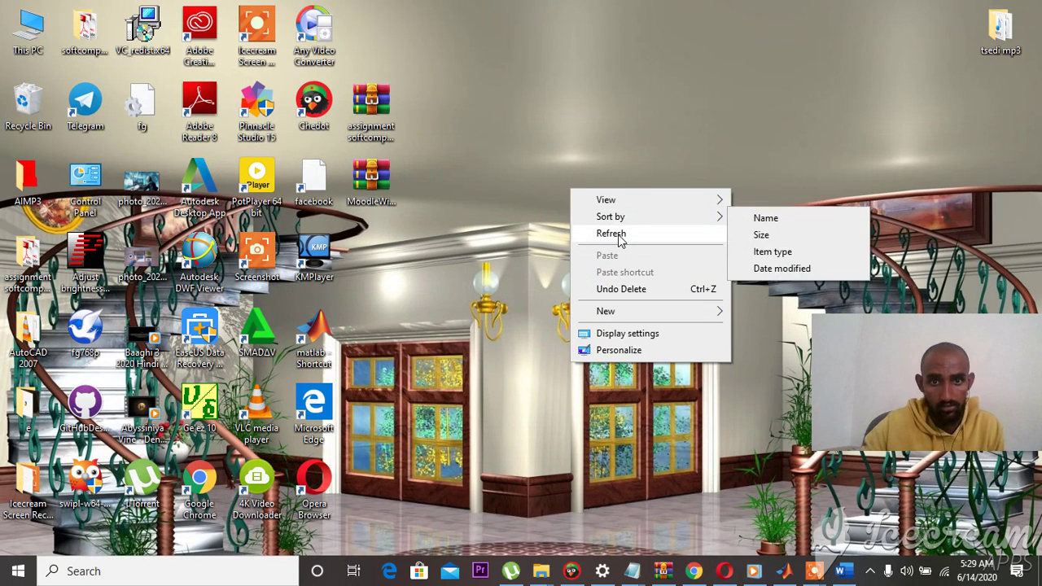
pyautogui.click(618, 235)
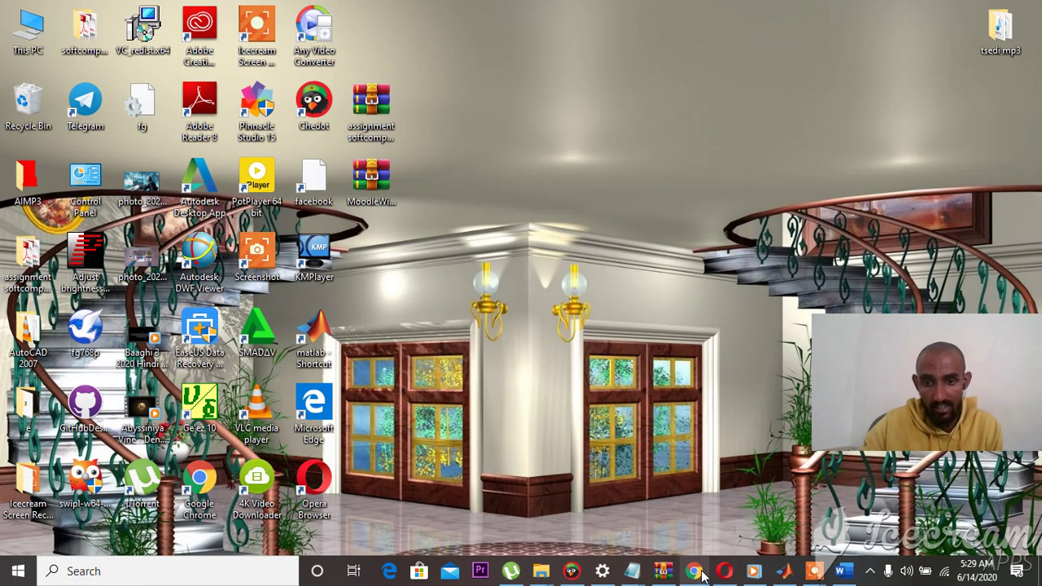
pyautogui.click(698, 568)
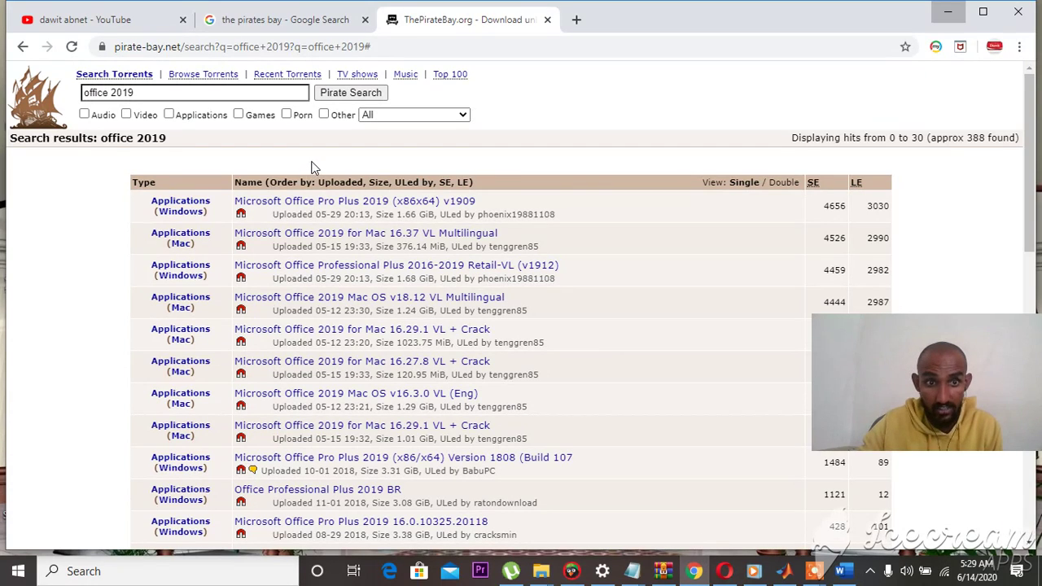
pyautogui.click(302, 18)
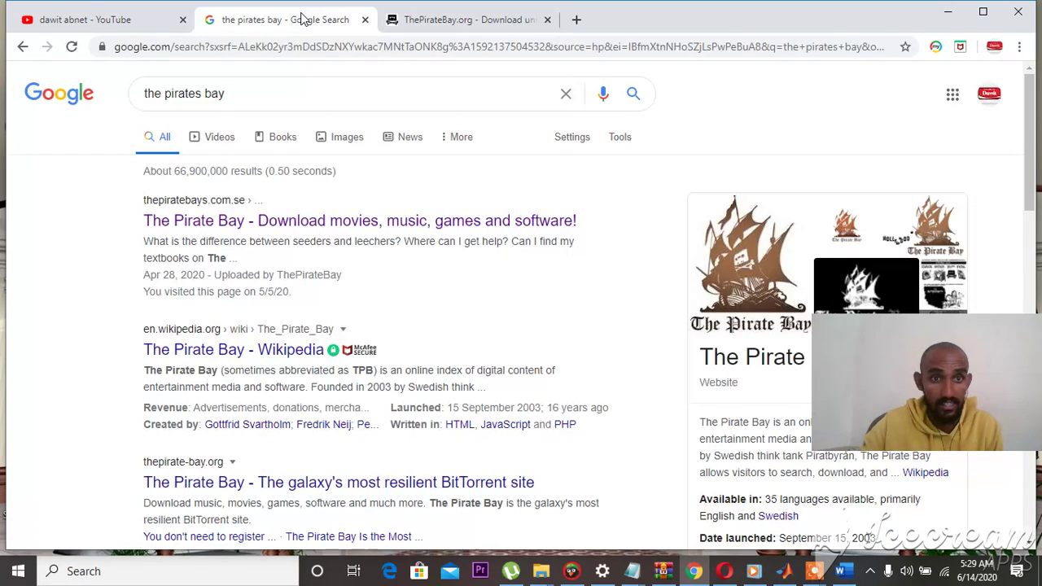